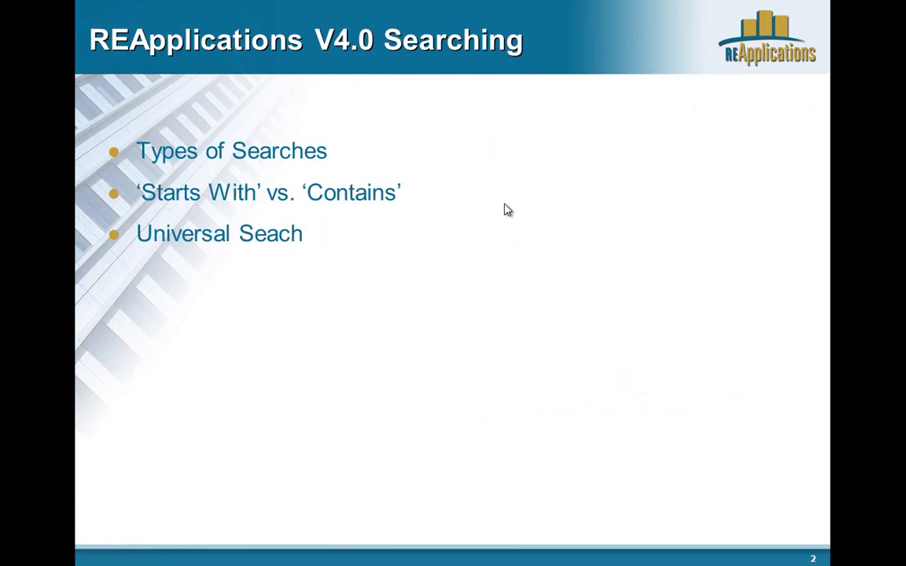
# Step: Switch from the PowerPoint slideshow to the Demo Realty dashboard in Internet Explorer
pyautogui.hotkey('alt', 'Tab')
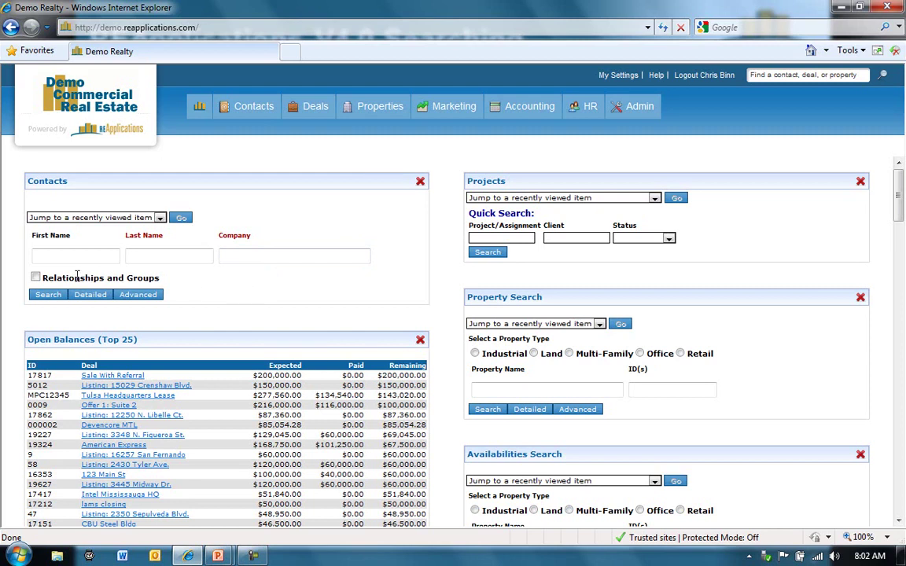
pyautogui.click(35, 277)
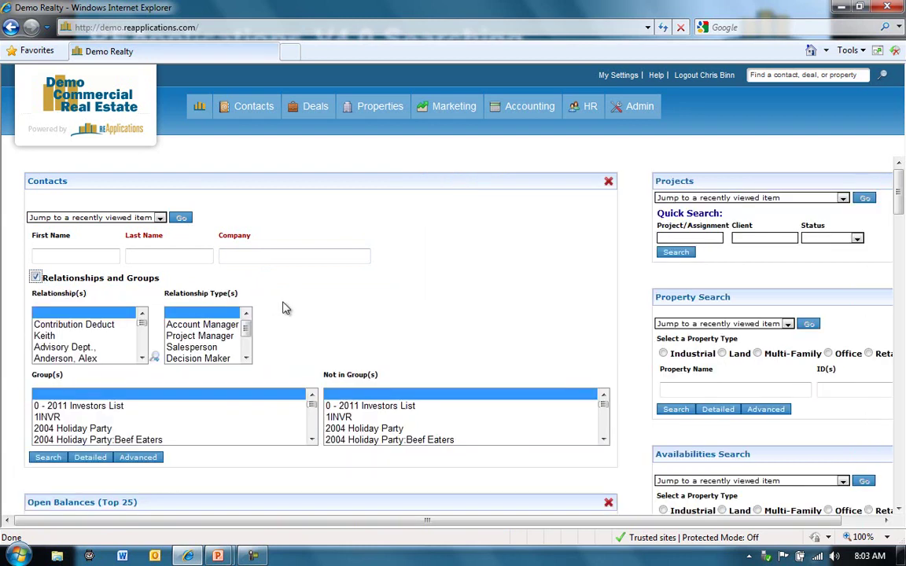
pyautogui.click(35, 277)
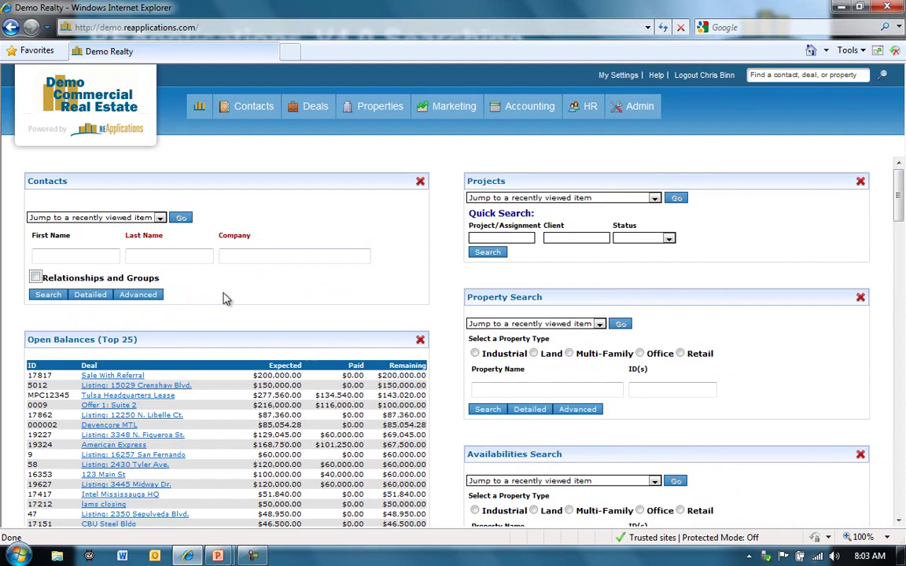
pyautogui.click(90, 296)
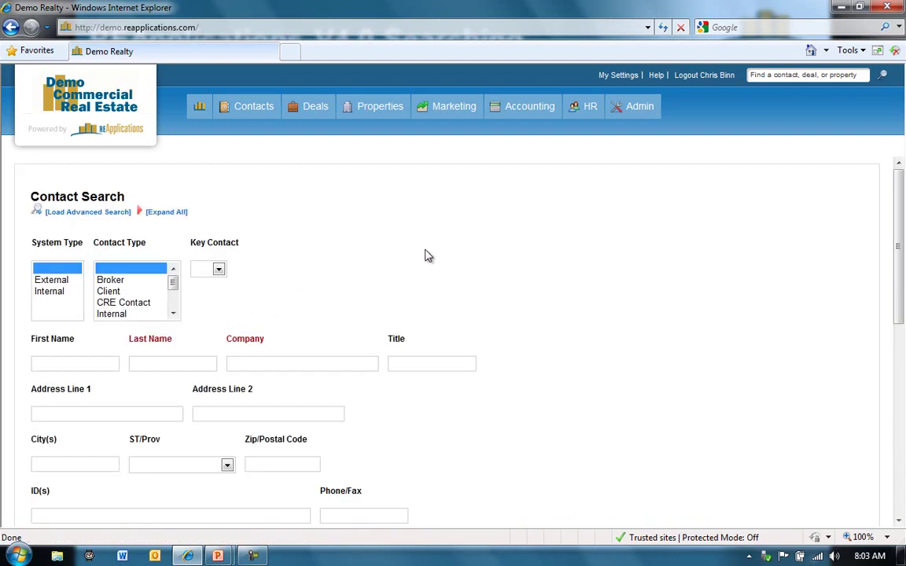
pyautogui.scroll(-6, 425, 256)
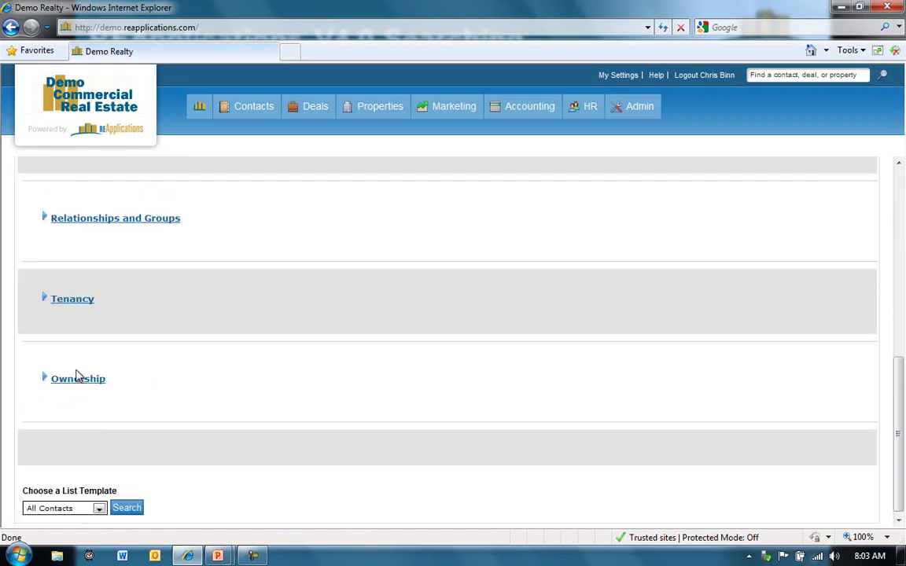
pyautogui.scroll(6, 92, 365)
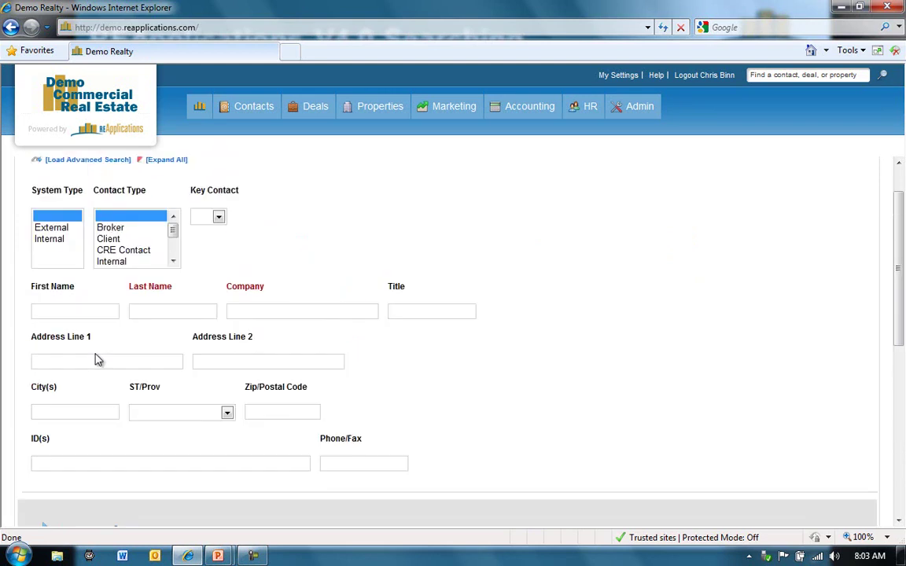
pyautogui.click(200, 106)
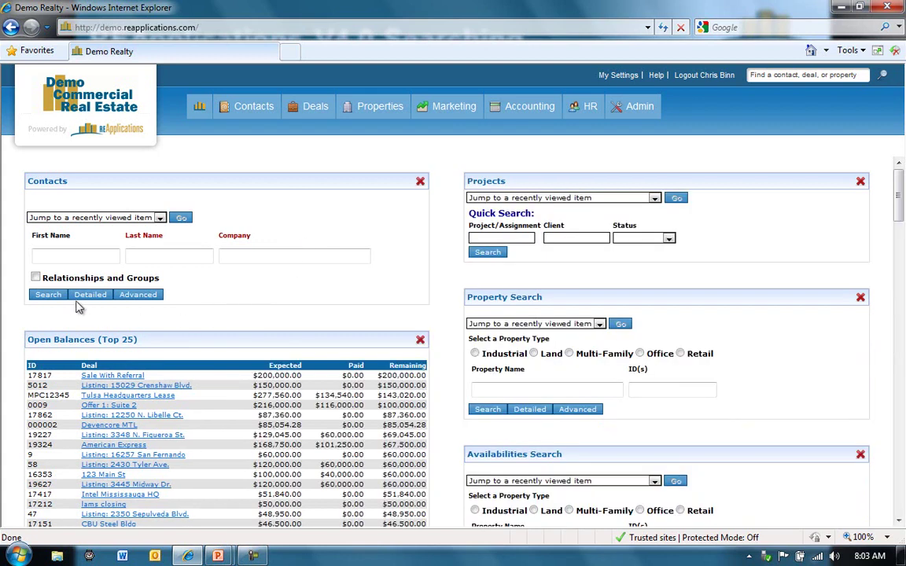
# Step: In the advanced contact search, add a First Name StartsWith 'keith' criterion
pyautogui.click(139, 297)
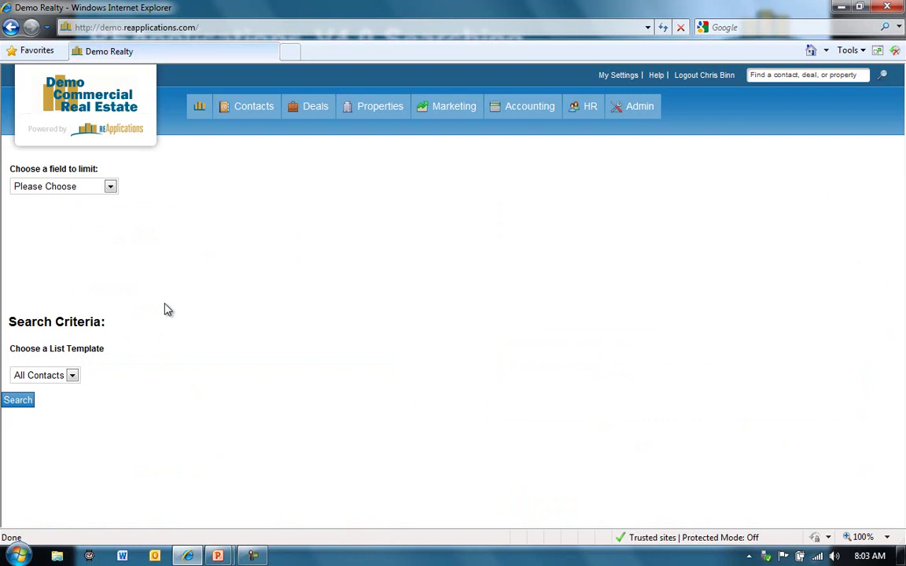
pyautogui.click(110, 187)
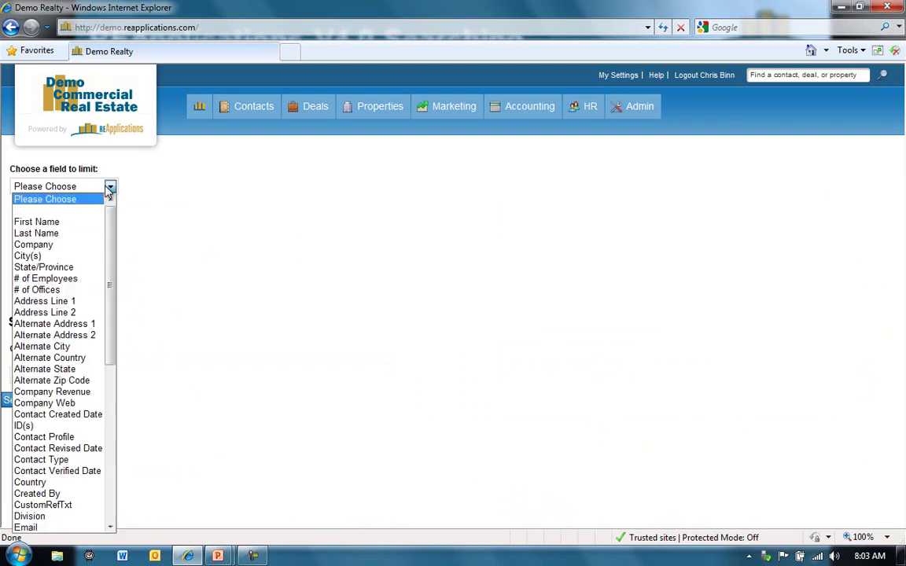
pyautogui.click(59, 224)
pyautogui.click(166, 181)
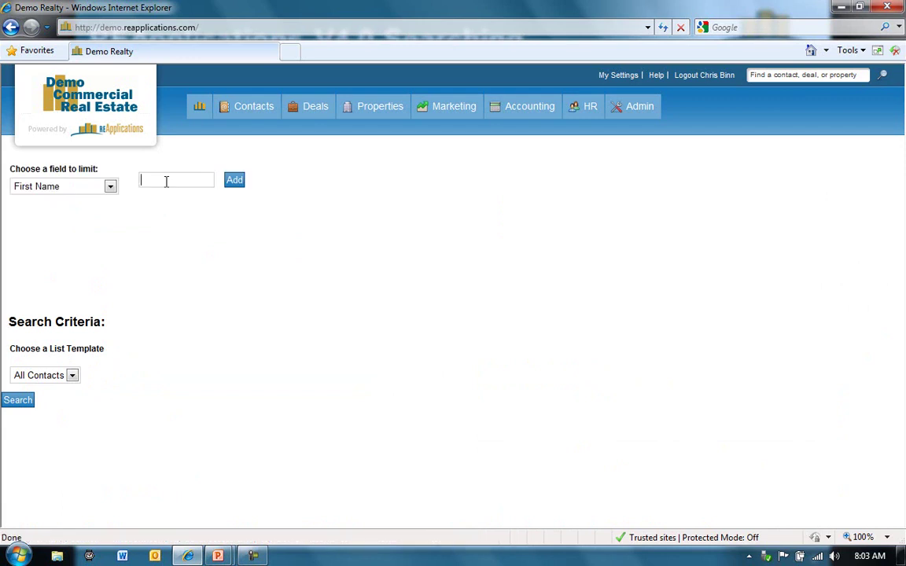
pyautogui.write('keith')
pyautogui.click(234, 180)
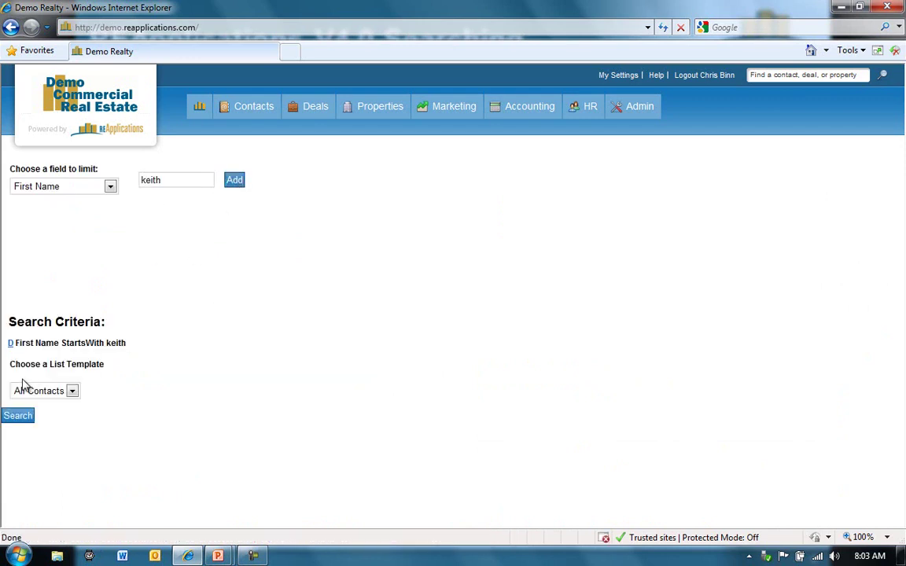
# Step: Try a Last Name 'rud' limit, delete it, then review the limit fields unchanged
pyautogui.click(93, 188)
pyautogui.click(68, 212)
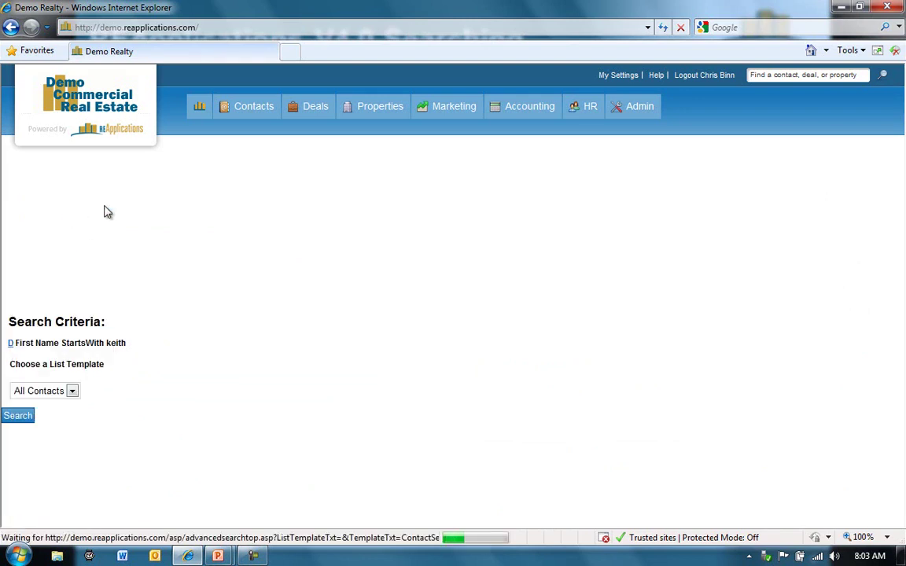
pyautogui.click(160, 183)
pyautogui.write('rud')
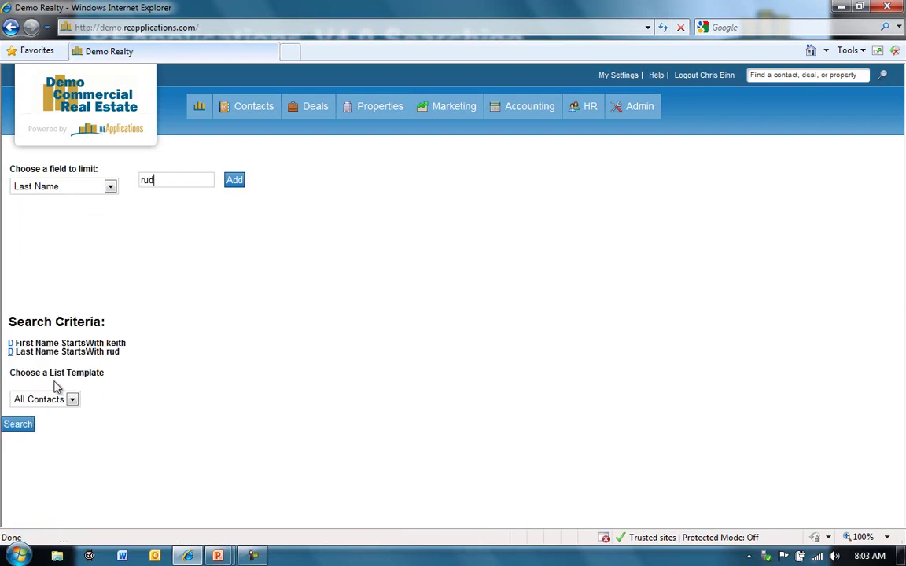
pyautogui.click(11, 353)
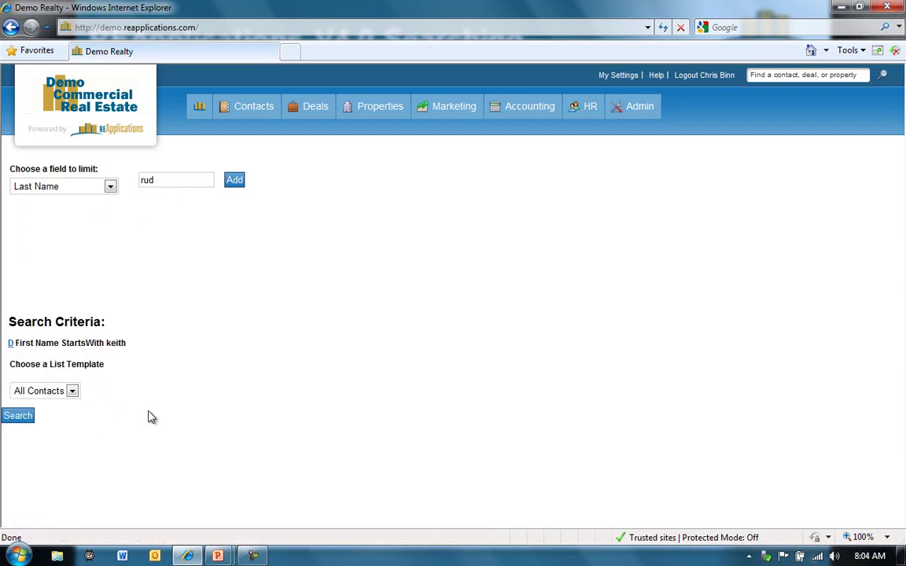
pyautogui.click(110, 187)
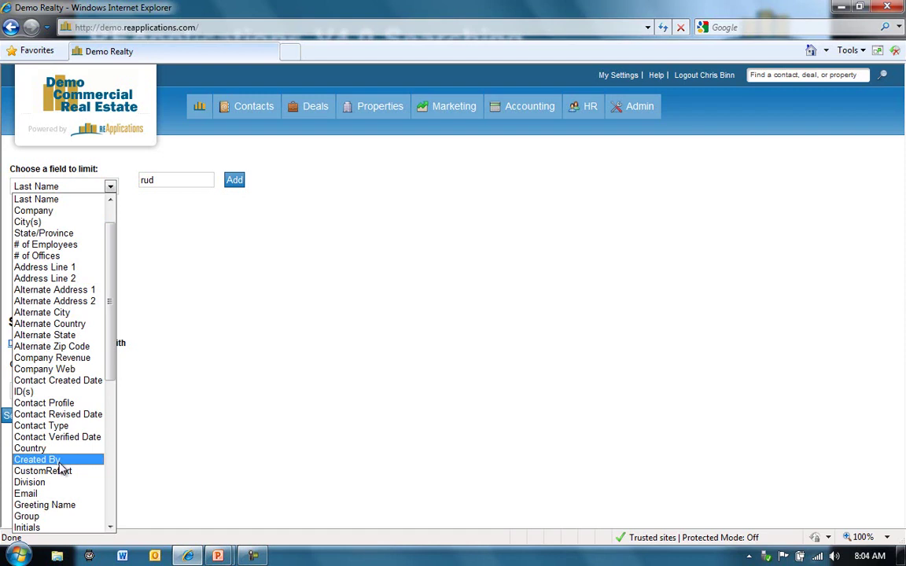
pyautogui.click(283, 434)
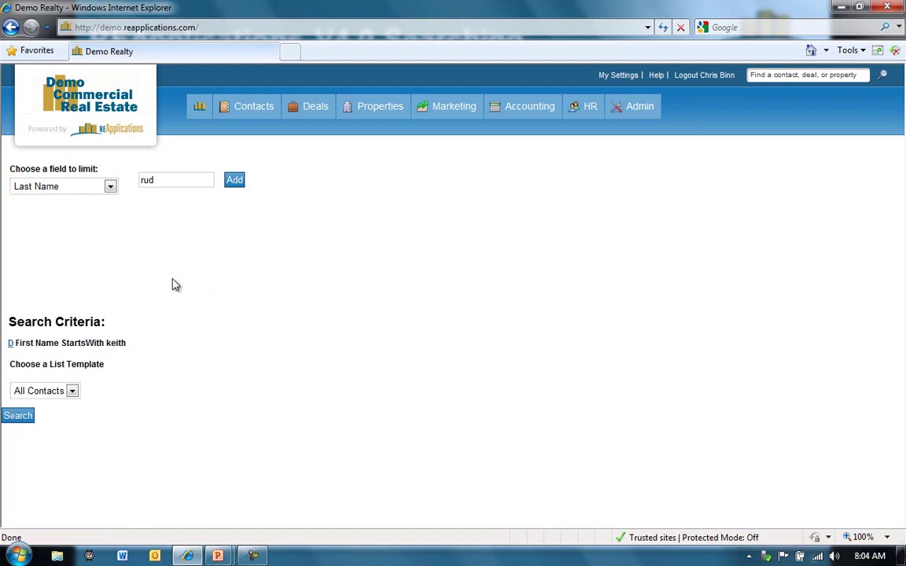
# Step: Return to the dashboard, glance at the advanced comps search, and come back to the dashboard
pyautogui.moveTo(198, 112)
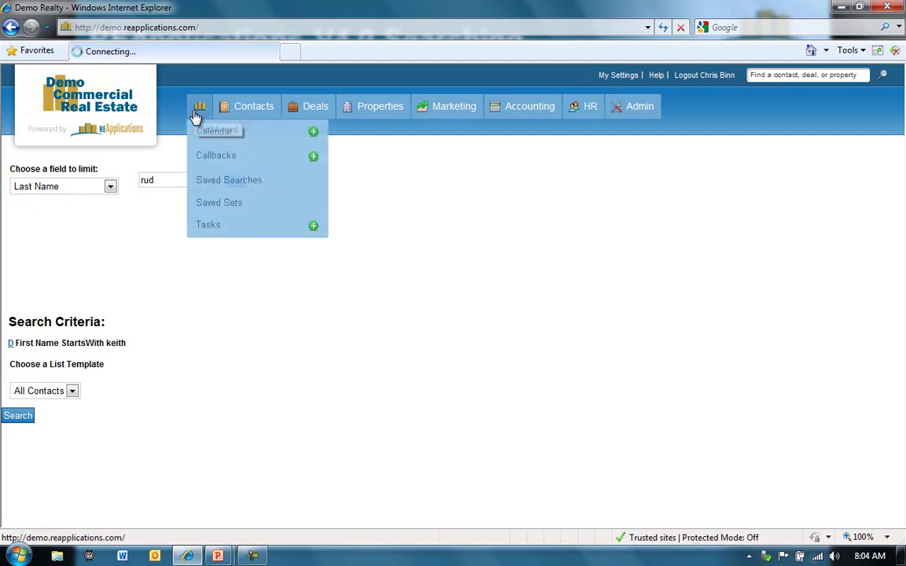
pyautogui.click(204, 186)
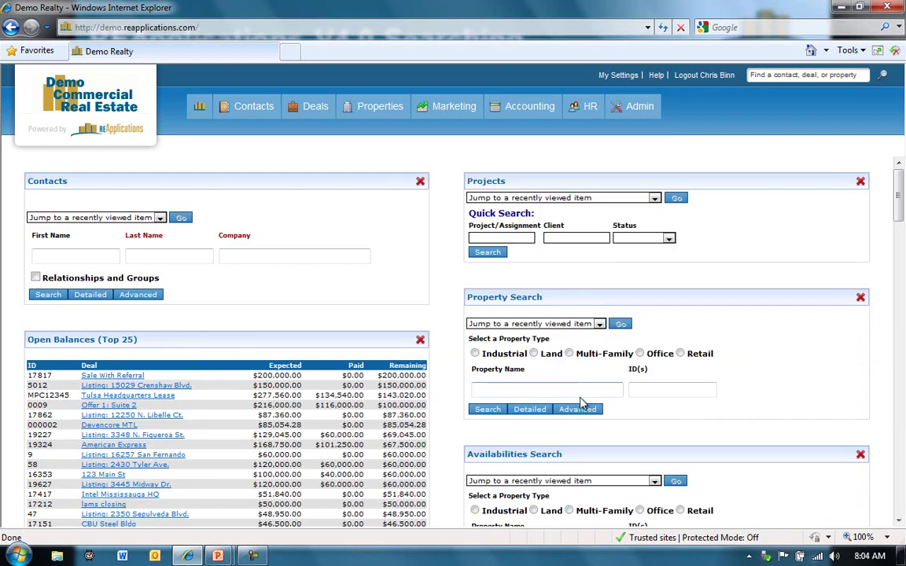
pyautogui.scroll(-3, 584, 416)
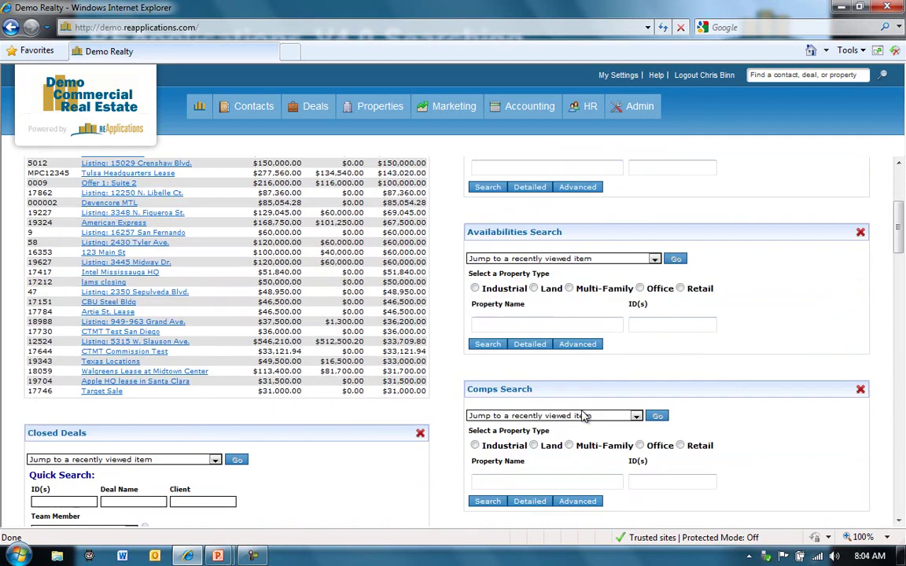
pyautogui.click(580, 502)
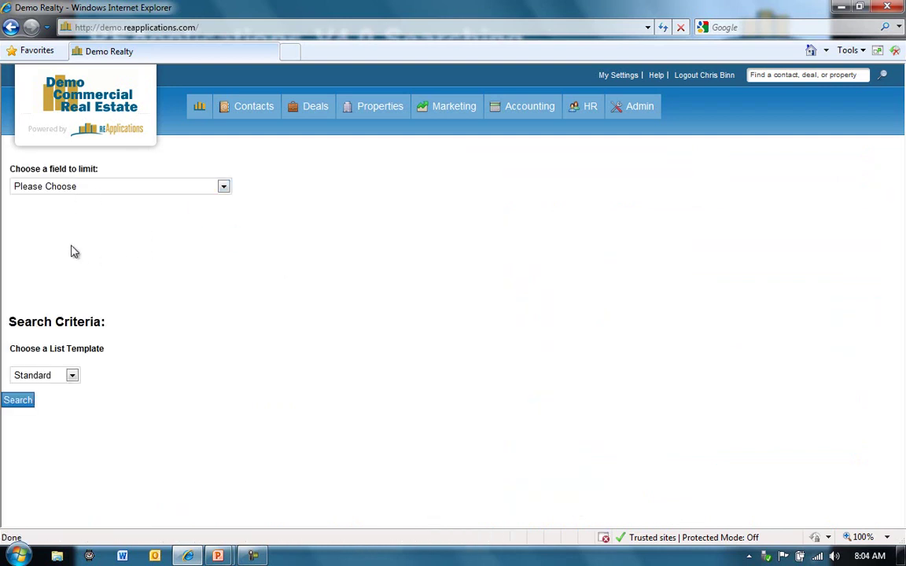
pyautogui.click(200, 108)
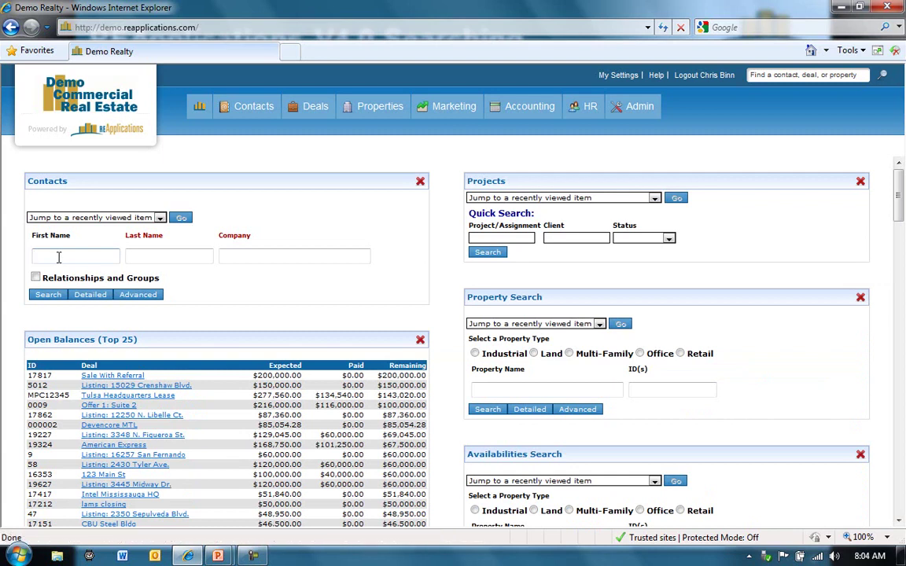
pyautogui.write('ja')
pyautogui.press('Tab')
pyautogui.write('gues')
pyautogui.press('Return')
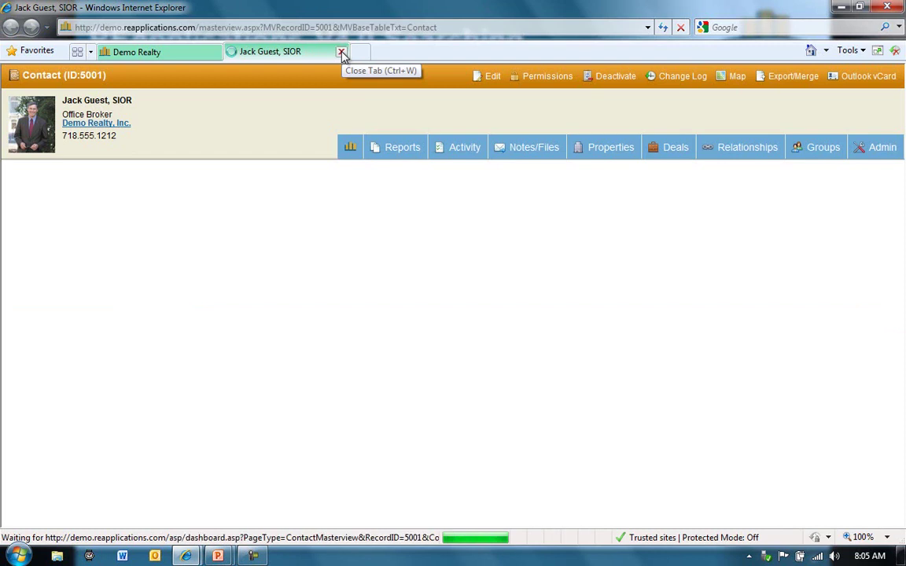
pyautogui.click(342, 53)
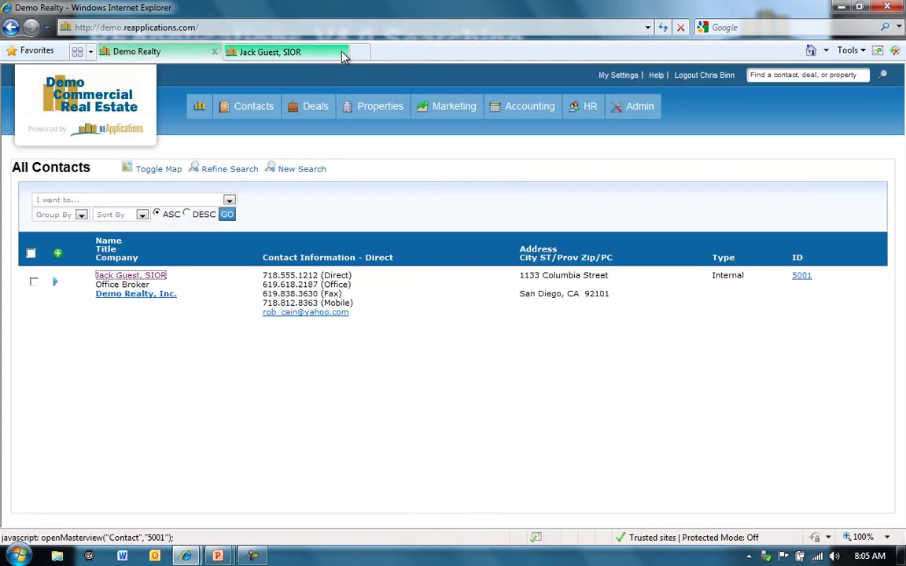
pyautogui.moveTo(200, 106)
pyautogui.click(267, 179)
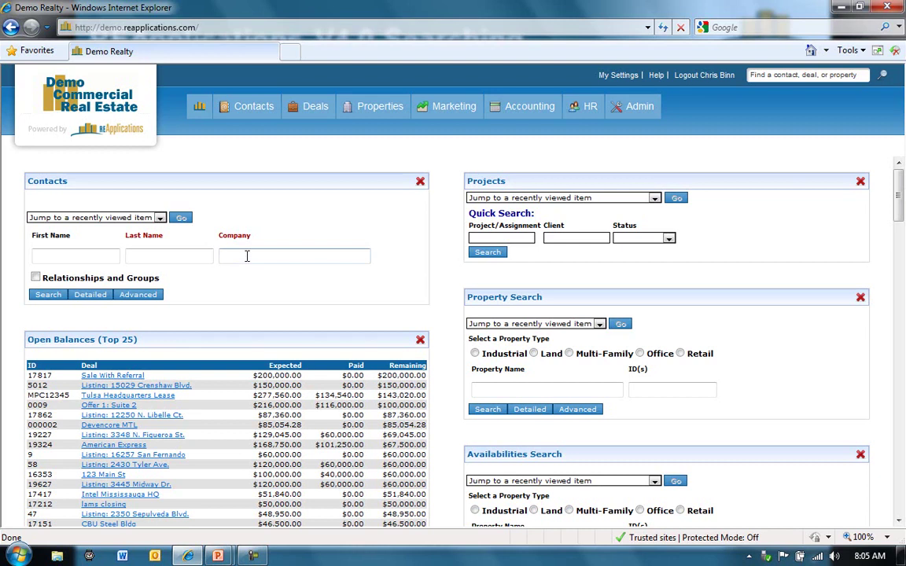
# Step: Search contacts by company 'd' from the Contacts widget, listing 568 contacts over 23 pages
pyautogui.write('demo')
pyautogui.click(49, 296)
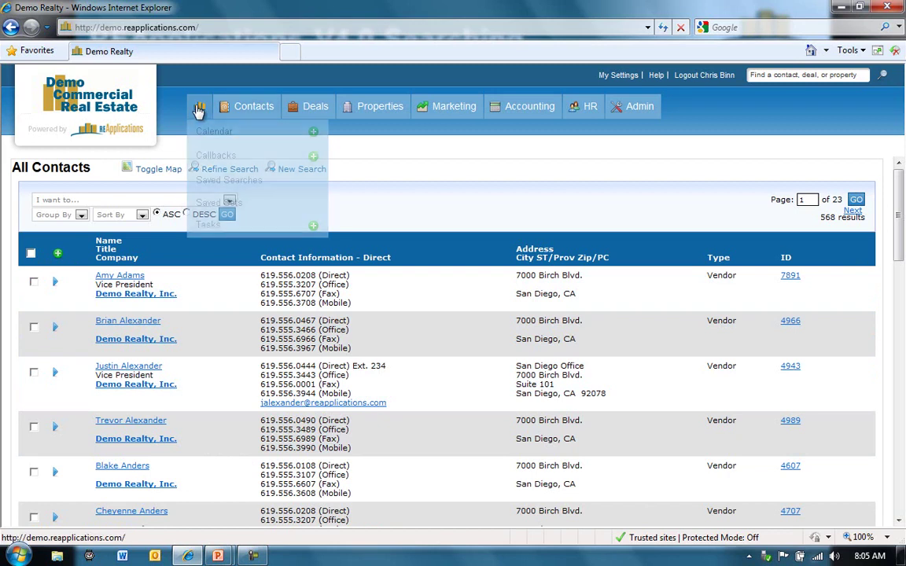
# Step: Leave the All Contacts list and go back to the main dashboard
pyautogui.click(221, 116)
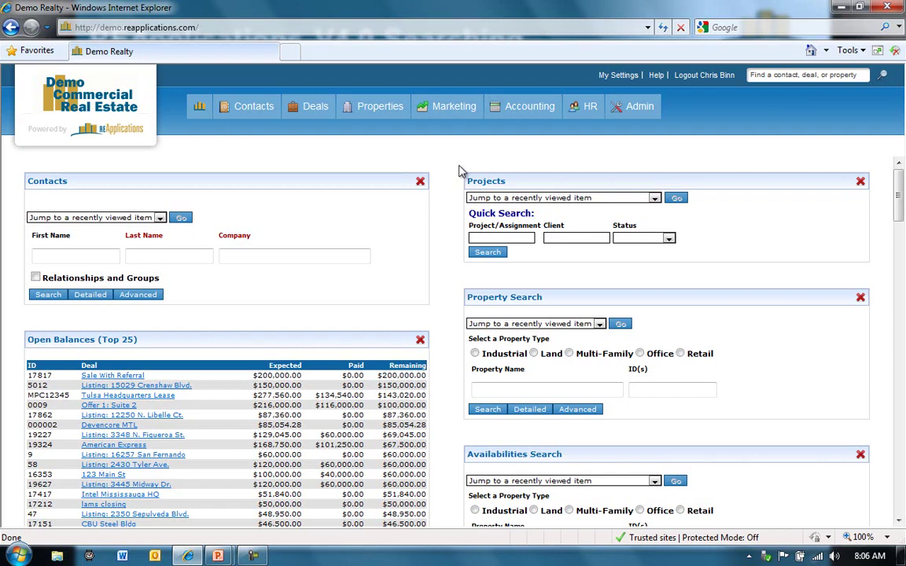
# Step: Run a universal search for 1133 and scroll through its 25 results in 5 categories
pyautogui.click(763, 75)
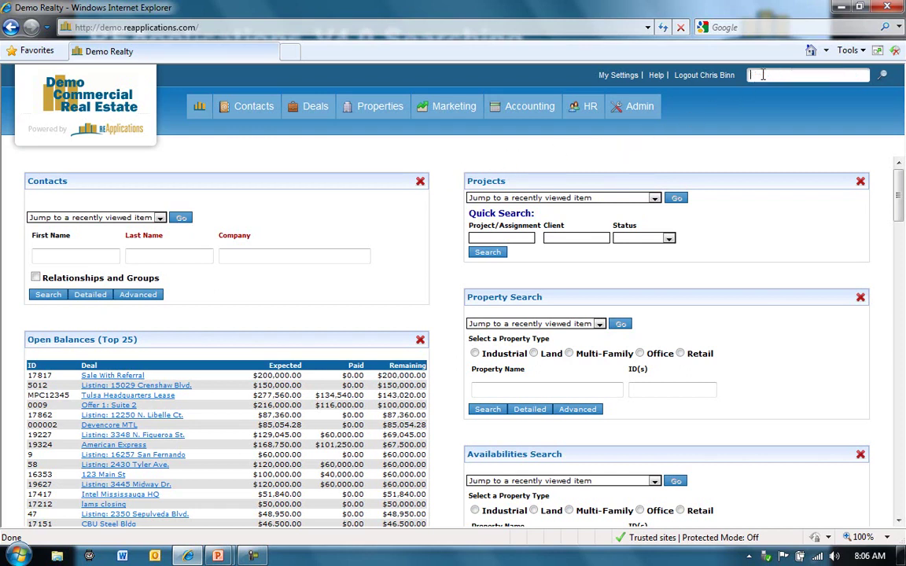
pyautogui.write('1133')
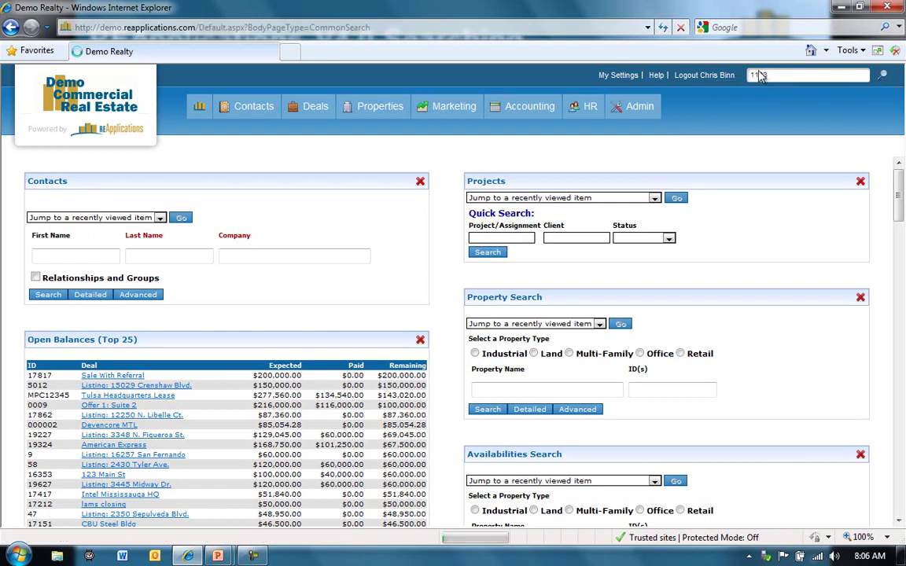
pyautogui.press('Return')
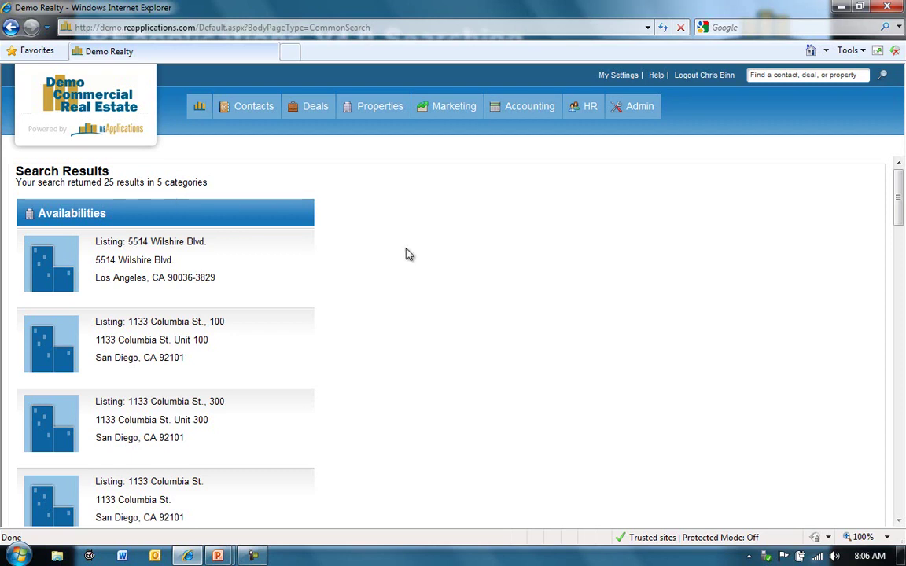
pyautogui.scroll(-1, 408, 254)
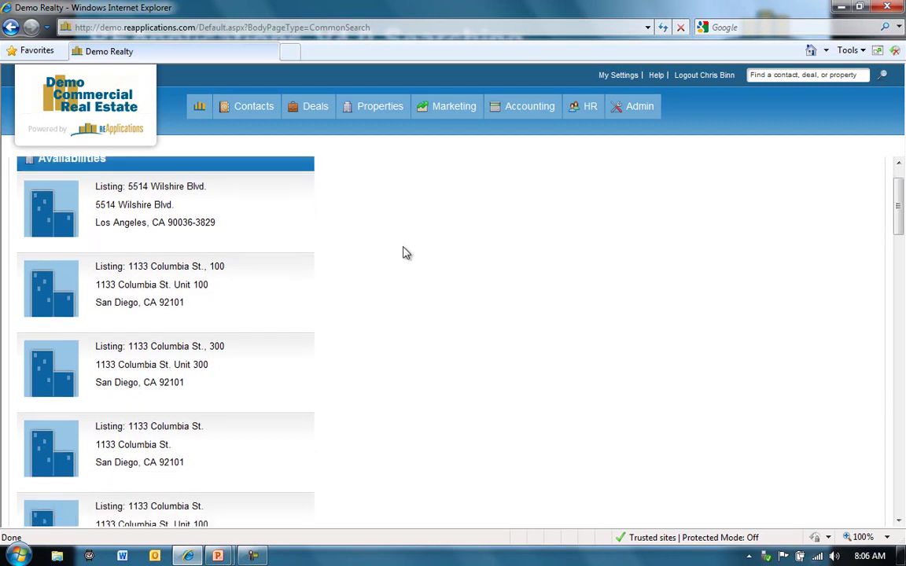
pyautogui.scroll(1, 404, 253)
pyautogui.scroll(-5, 404, 252)
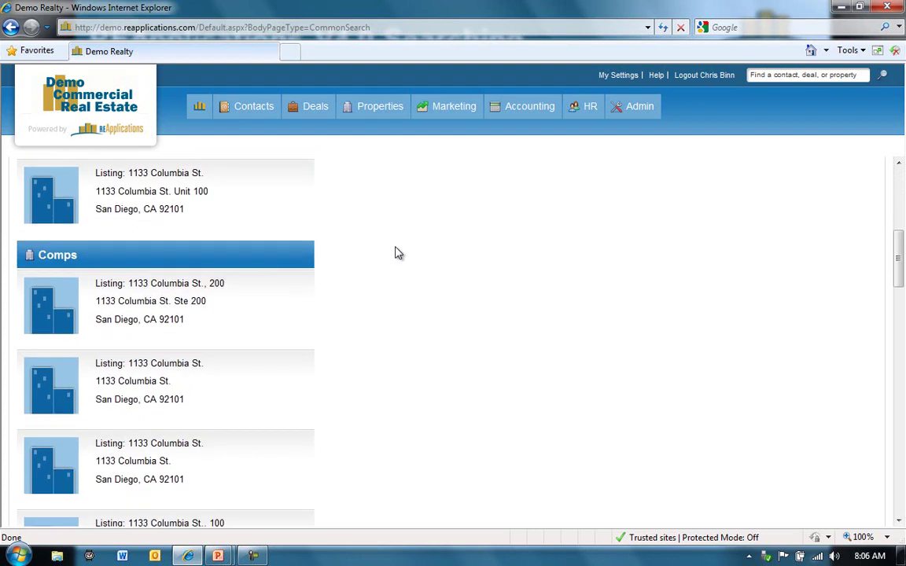
pyautogui.scroll(-15, 178, 260)
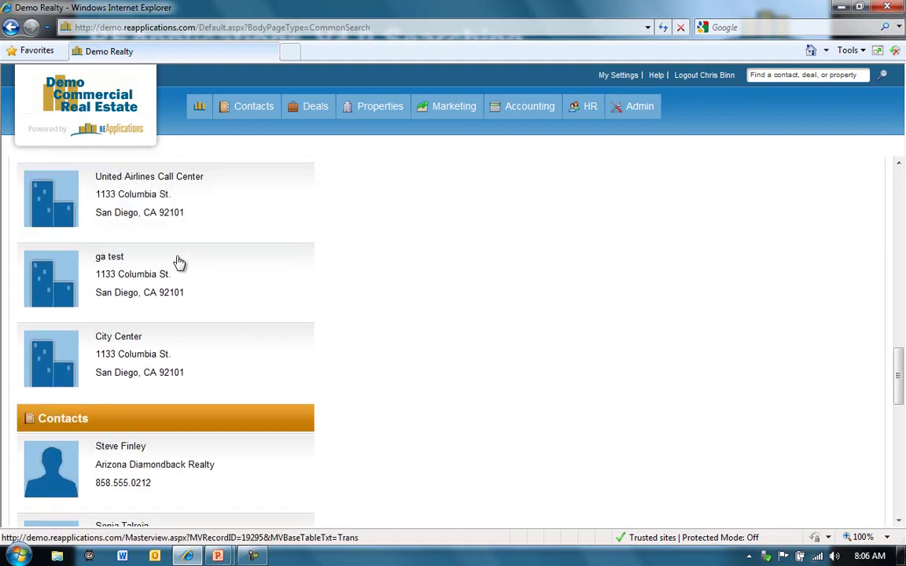
pyautogui.scroll(-4, 178, 261)
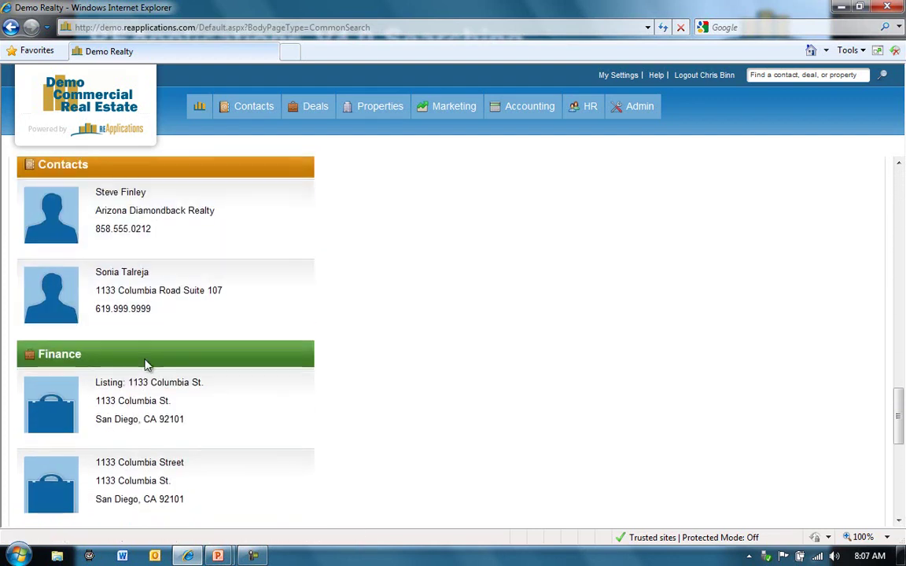
pyautogui.scroll(-4, 145, 364)
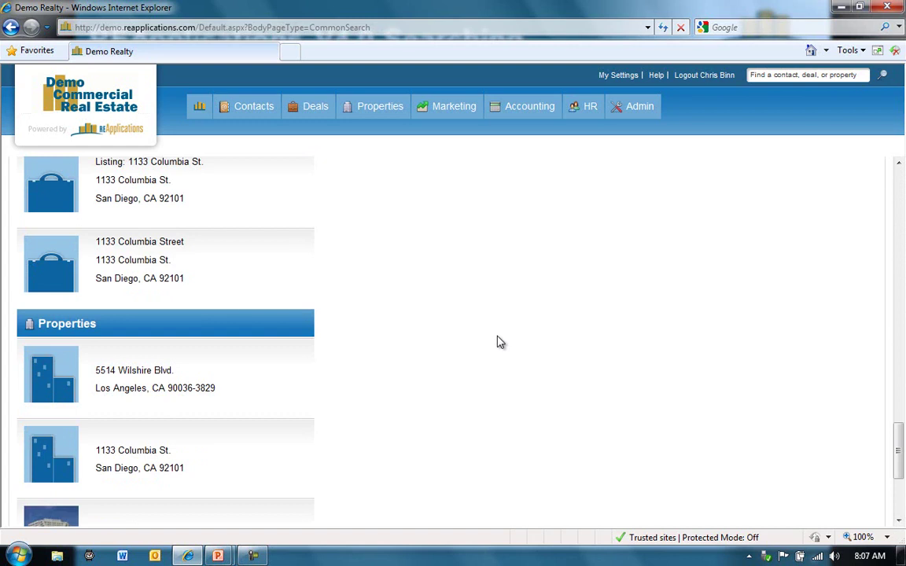
pyautogui.scroll(14, 497, 342)
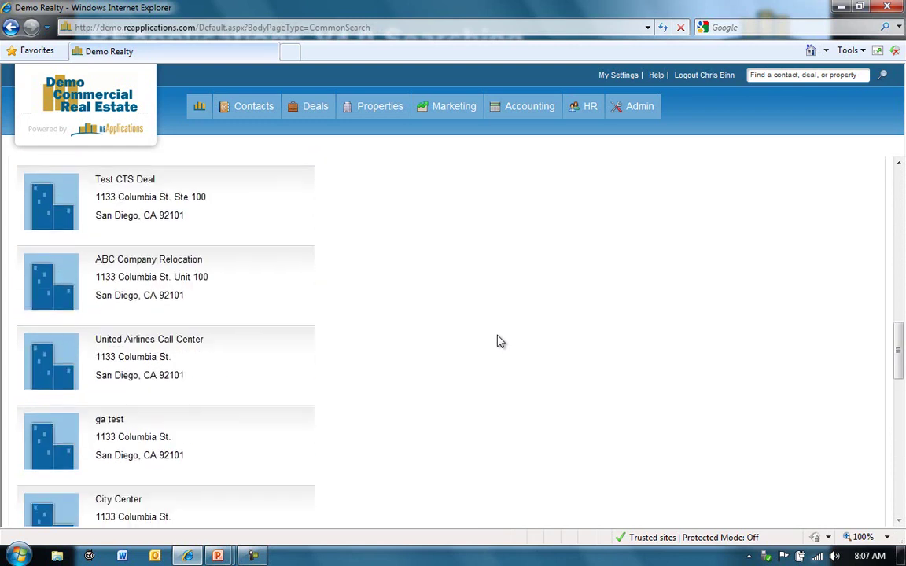
pyautogui.scroll(5, 497, 342)
pyautogui.scroll(8, 500, 340)
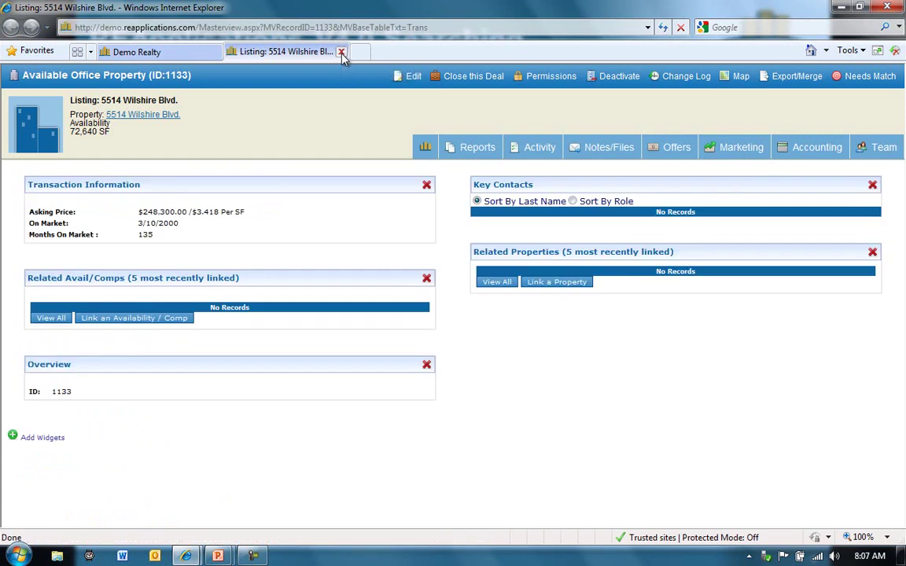
# Step: Close the 5514 Wilshire Blvd. listing record and return to the dashboard
pyautogui.click(341, 53)
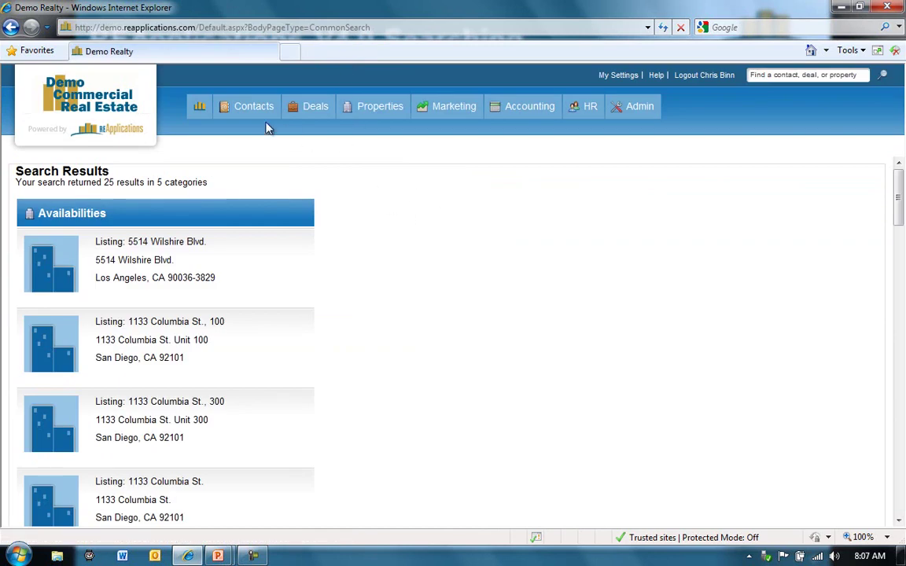
pyautogui.click(199, 108)
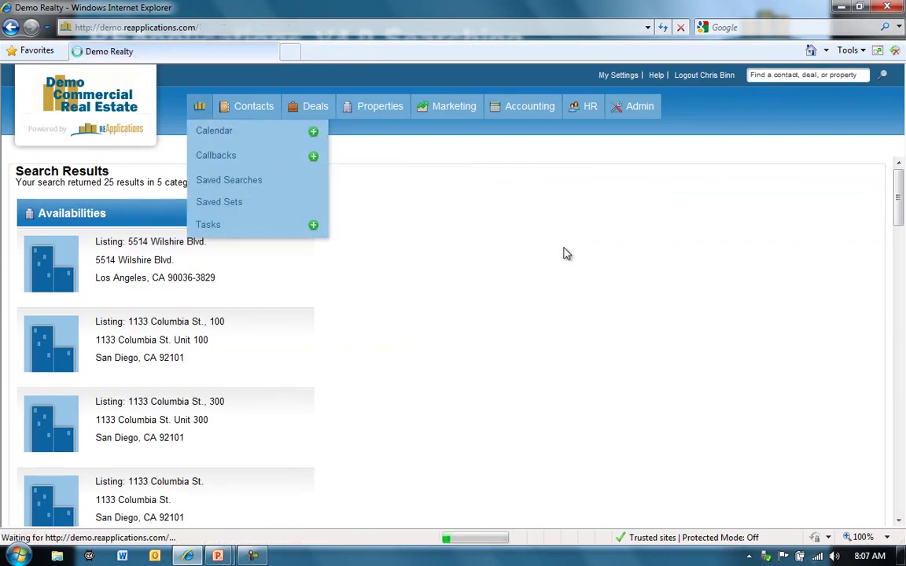